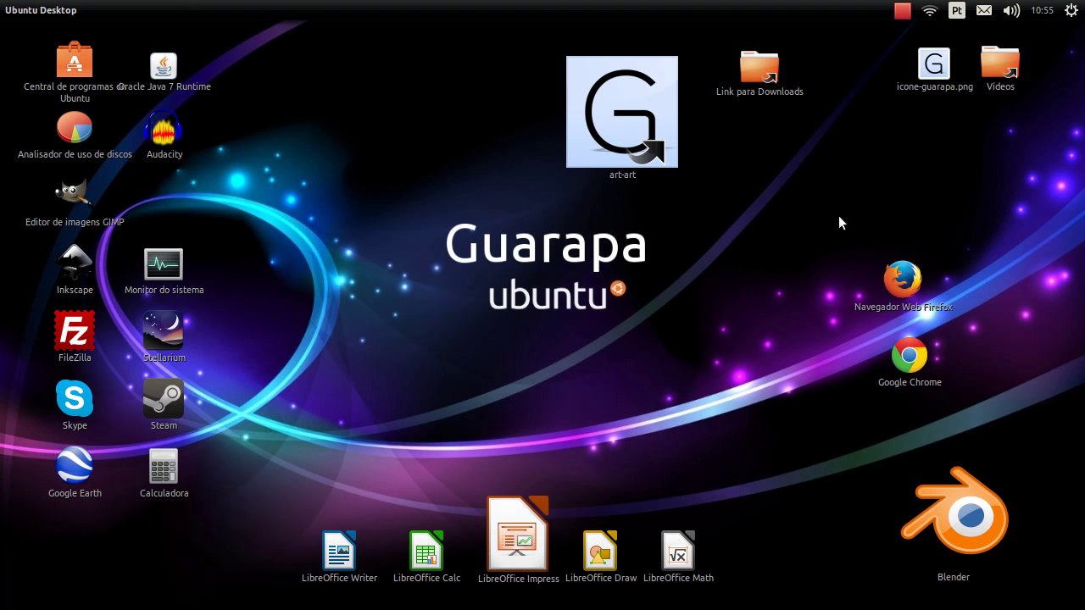
left_click(517, 560)
left_click(436, 566)
left_click(337, 553)
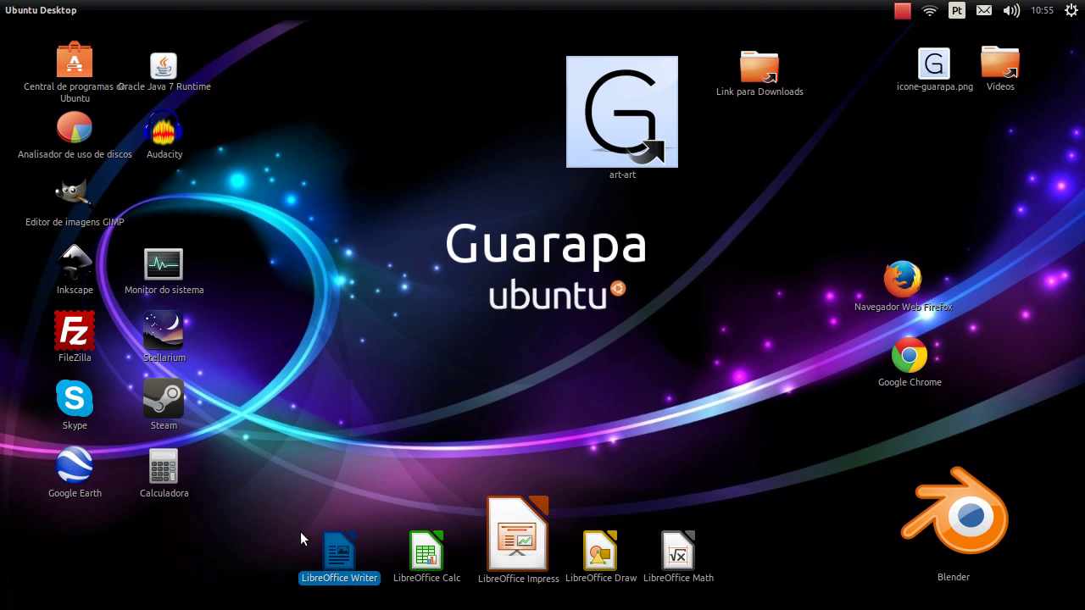
left_click(164, 468)
left_click(174, 399)
left_click(165, 335)
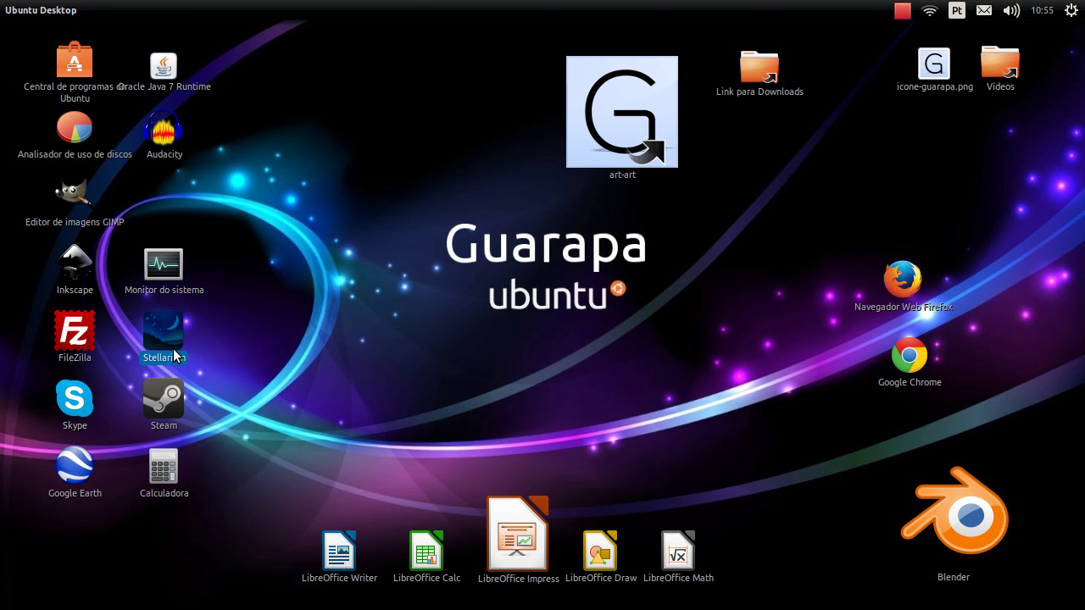
left_click(169, 281)
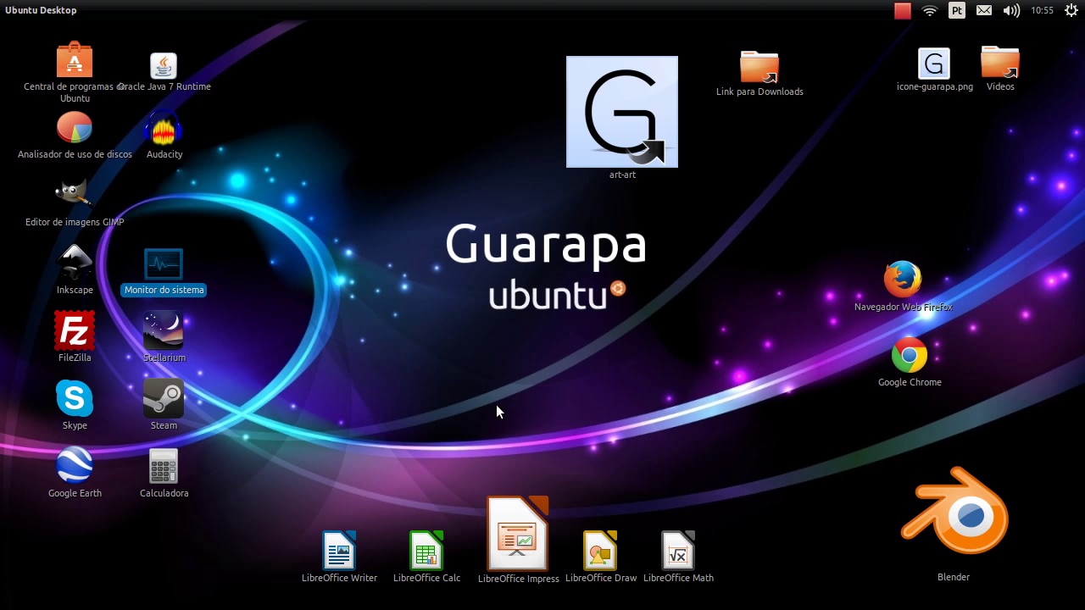
left_click(525, 361)
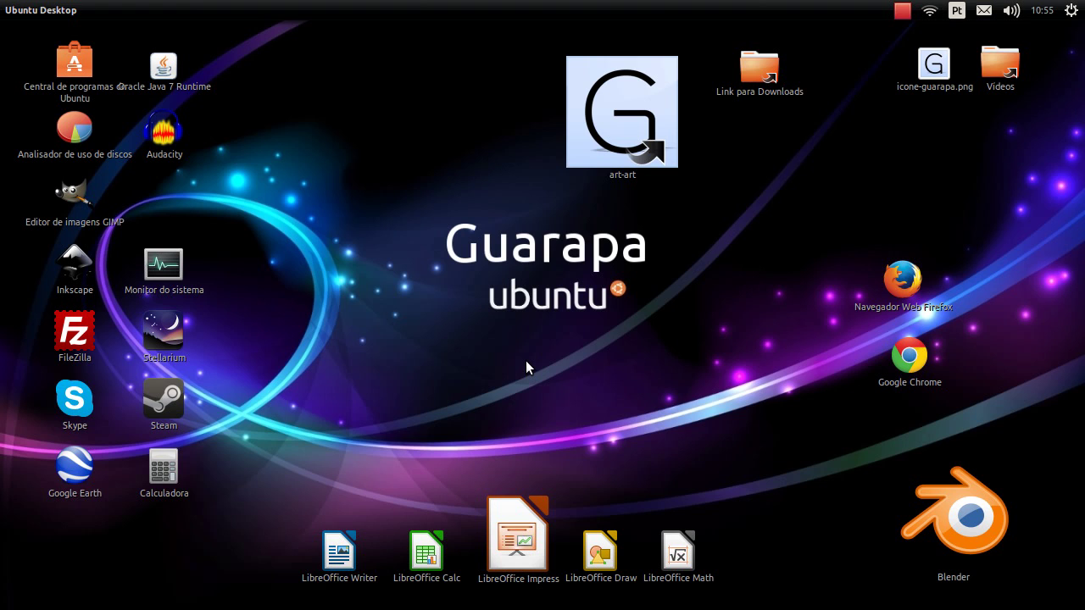
Open the Ubuntu Software Center and search all applications for "twe".
mouse_move(1, 297)
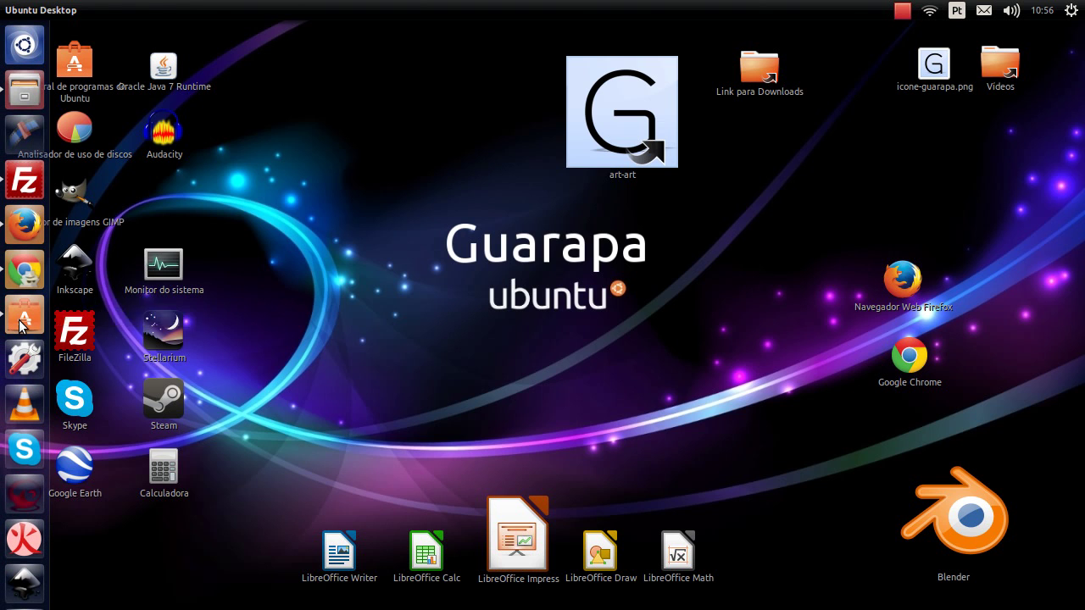
left_click(23, 320)
left_click(945, 122)
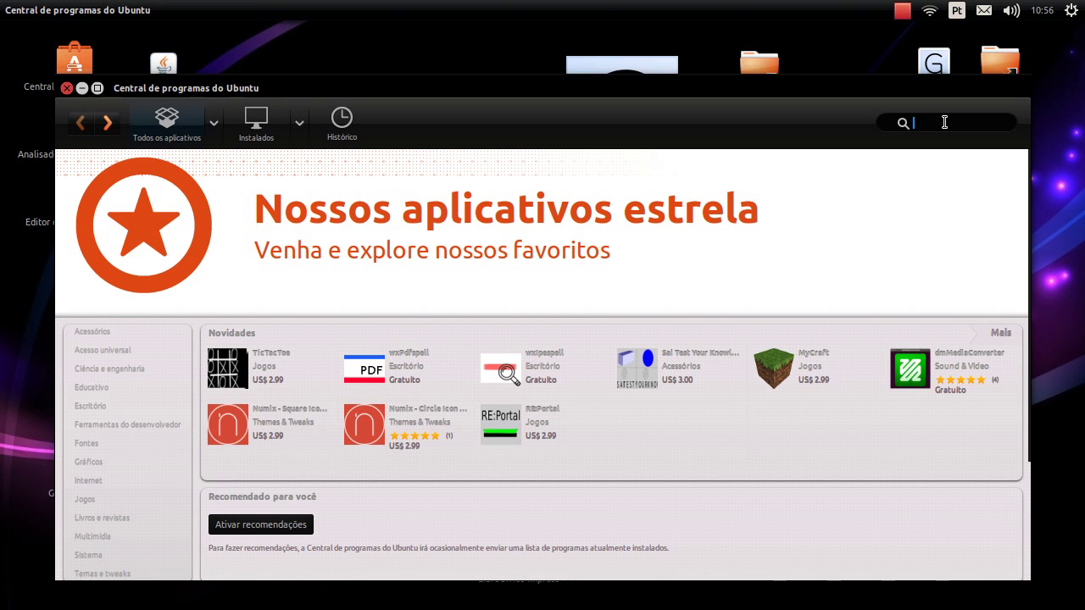
scroll(944, 122, "up", 2)
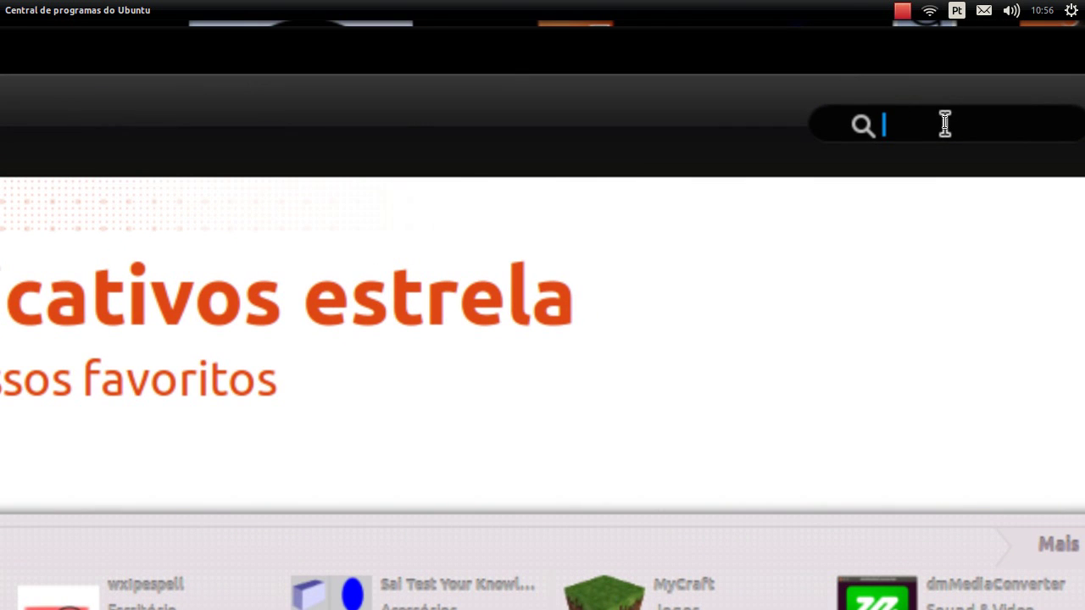
type("twe")
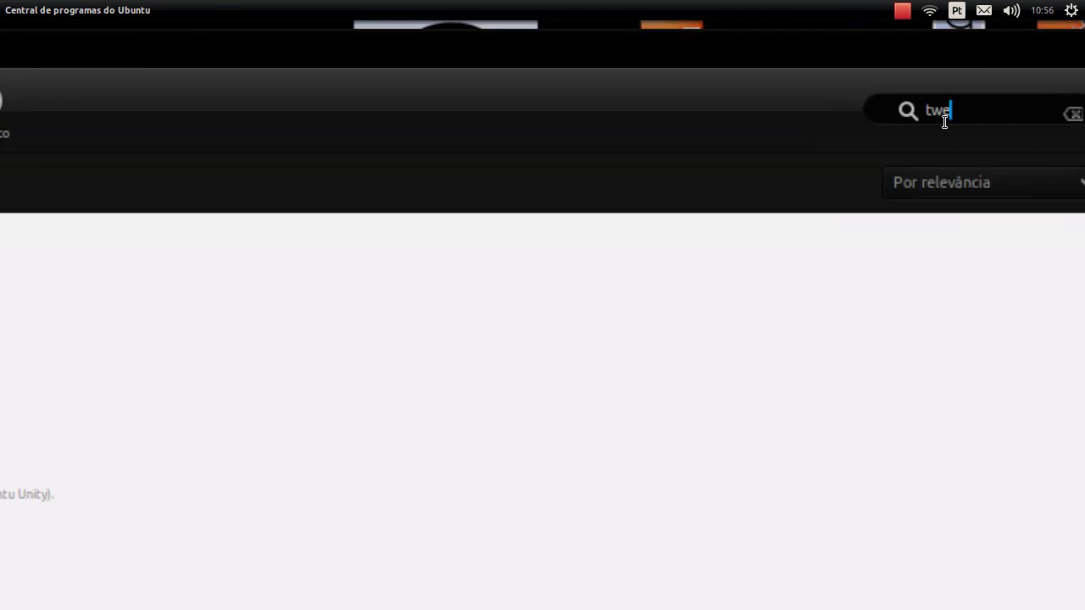
scroll(945, 122, "down", 2)
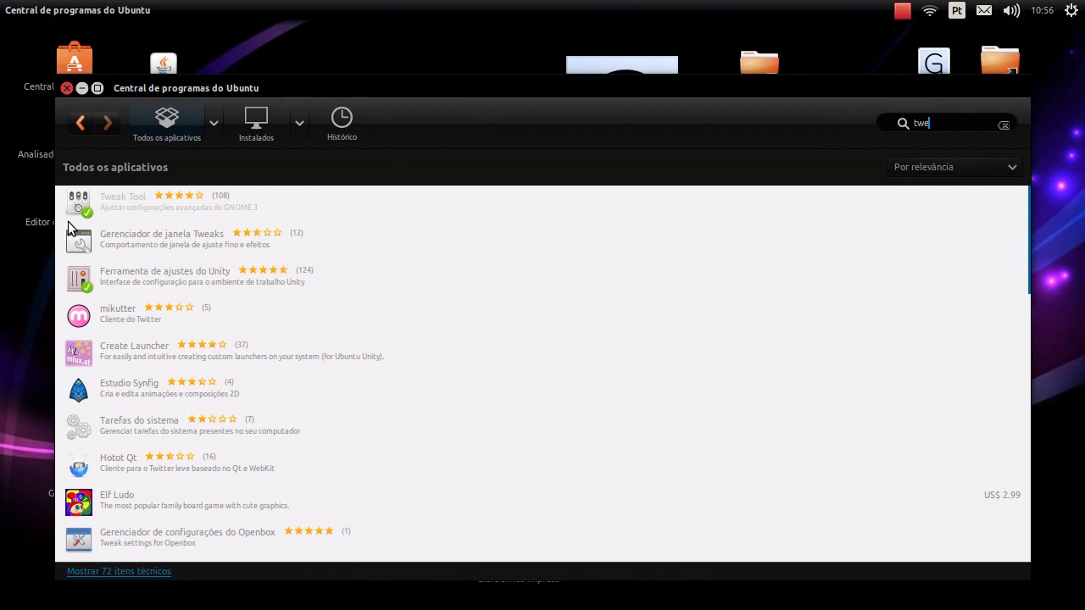
Review the Tweak Tool details page, including its description and total size, and close the Ubuntu Software Center.
left_click(92, 204)
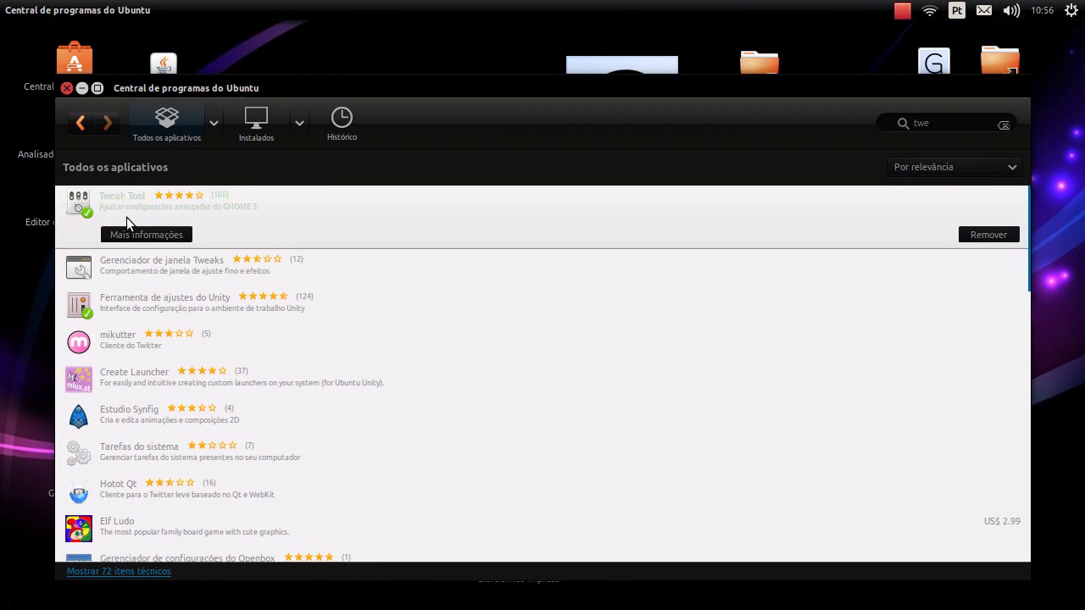
scroll(127, 217, "up", 3)
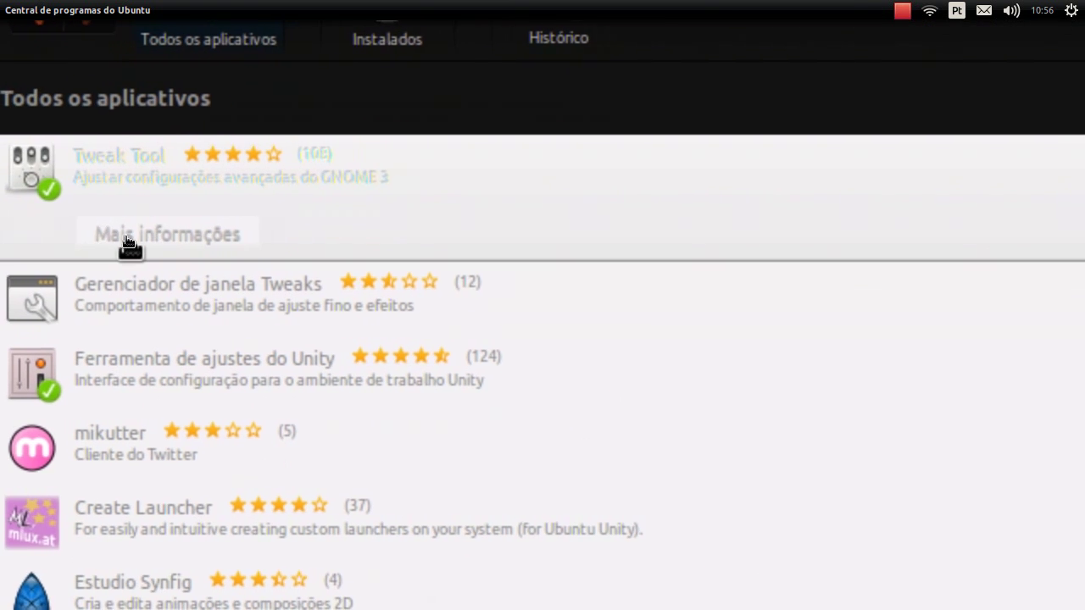
left_click(126, 242)
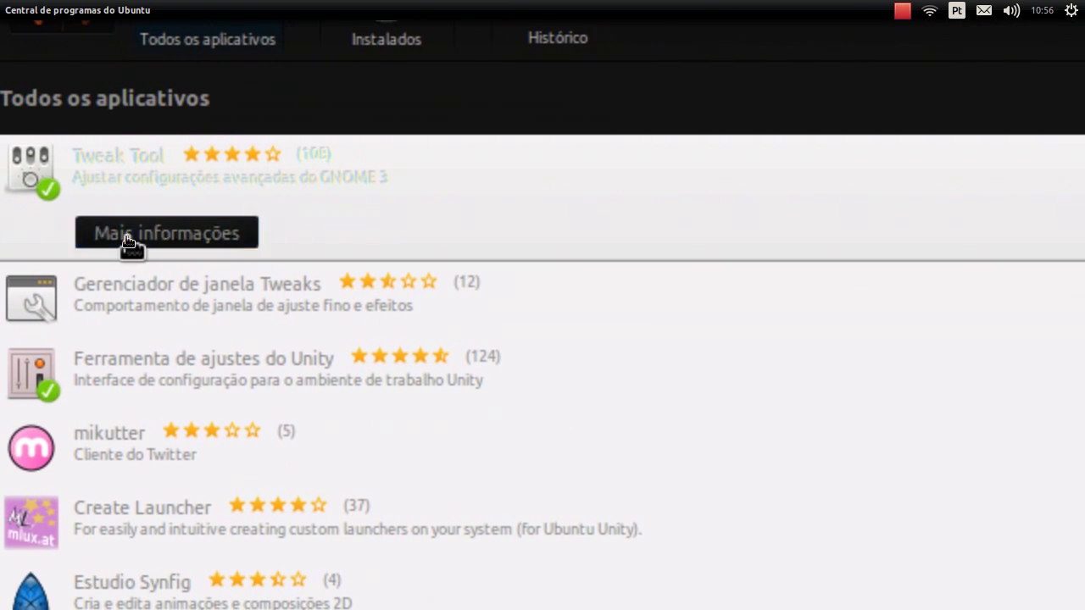
scroll(160, 194, "down", 3)
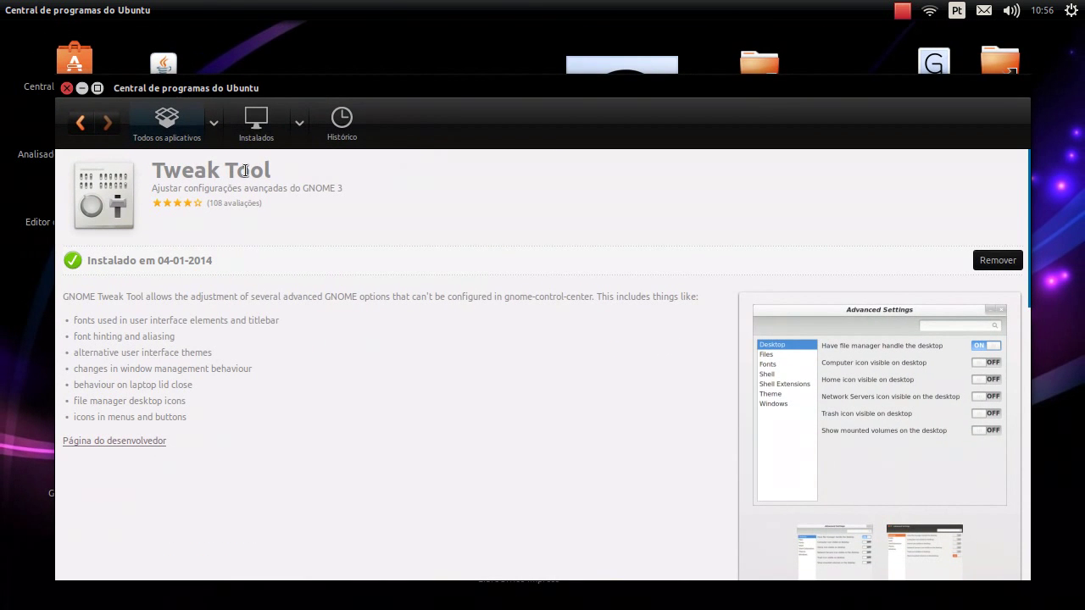
key("Tab")
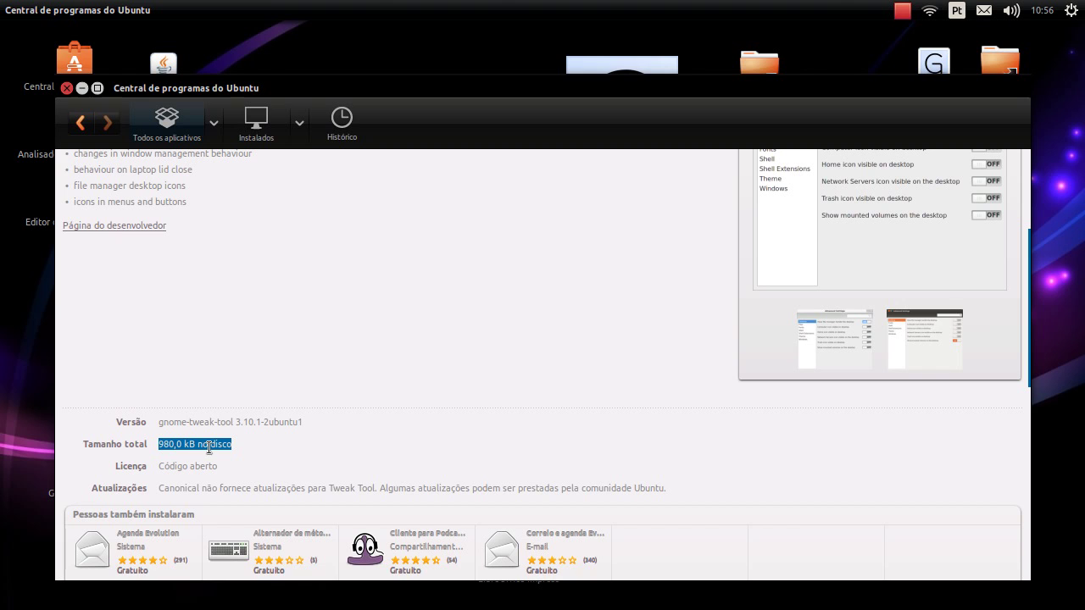
scroll(407, 441, "up", 3)
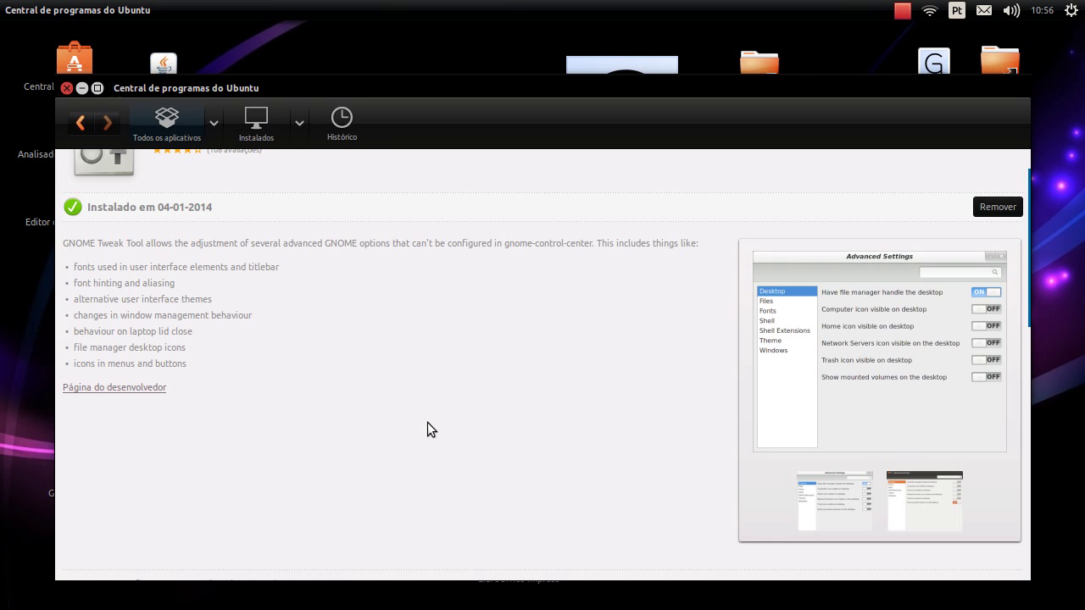
left_click(66, 88)
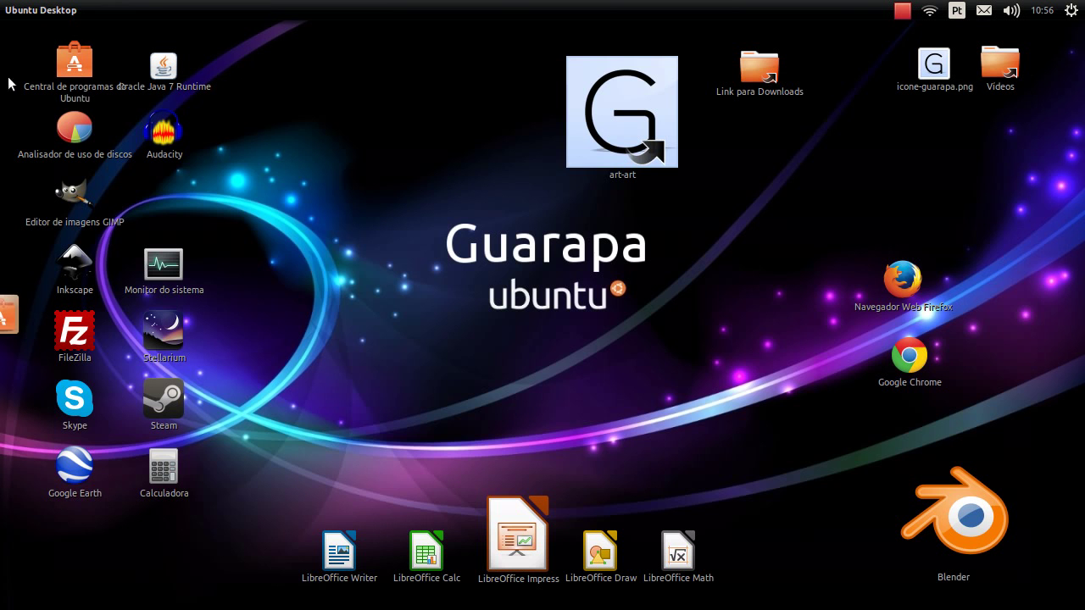
Launch Ferramenta de ajustes from the Unity Dash and show its Área de trabalho settings.
mouse_move(4, 83)
left_click(22, 49)
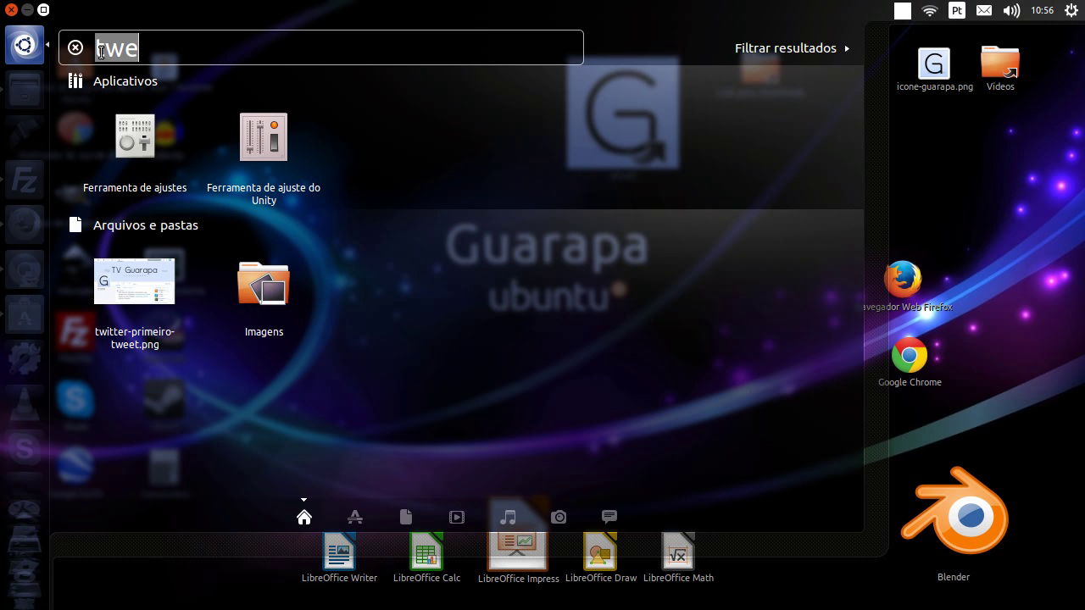
left_click(153, 137)
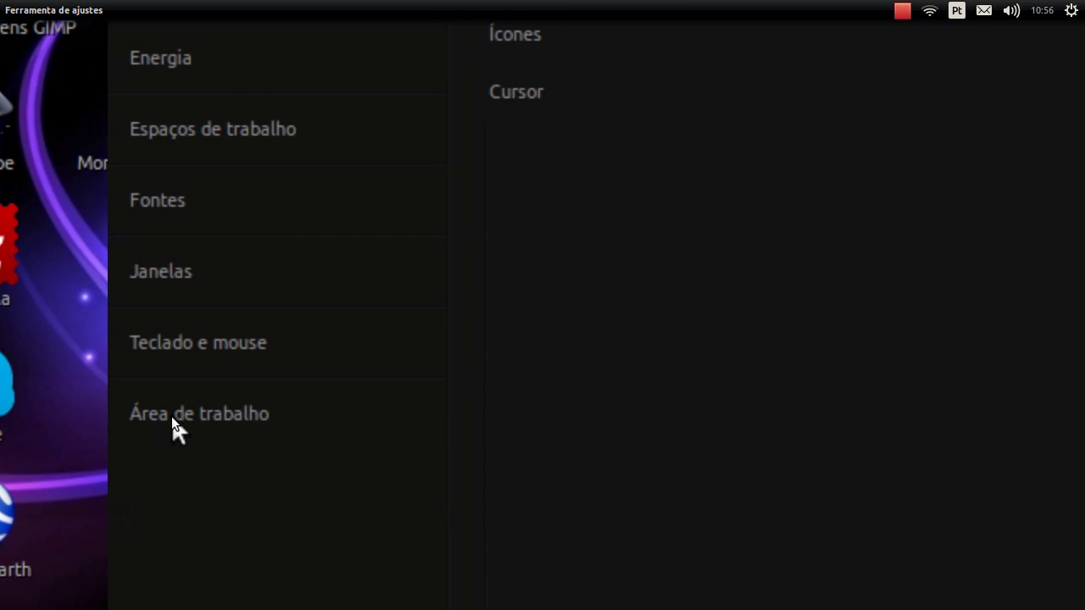
left_click(170, 416)
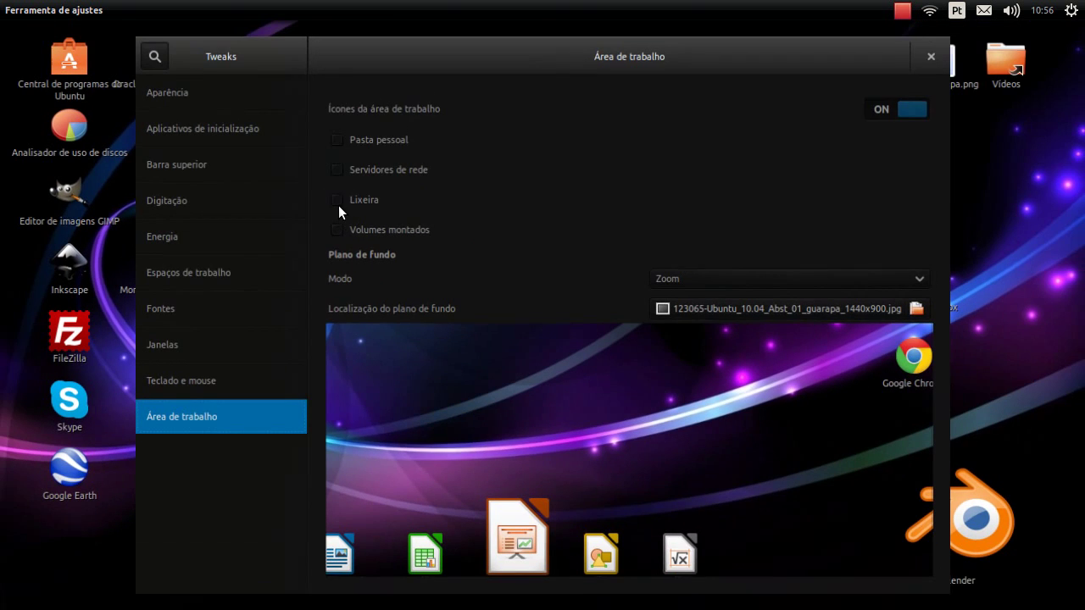
Enable the Pasta pessoal, Servidores de rede and Lixeira desktop icons, moving the settings window aside to reveal the desktop icons.
left_click_drag(435, 49, 612, 52)
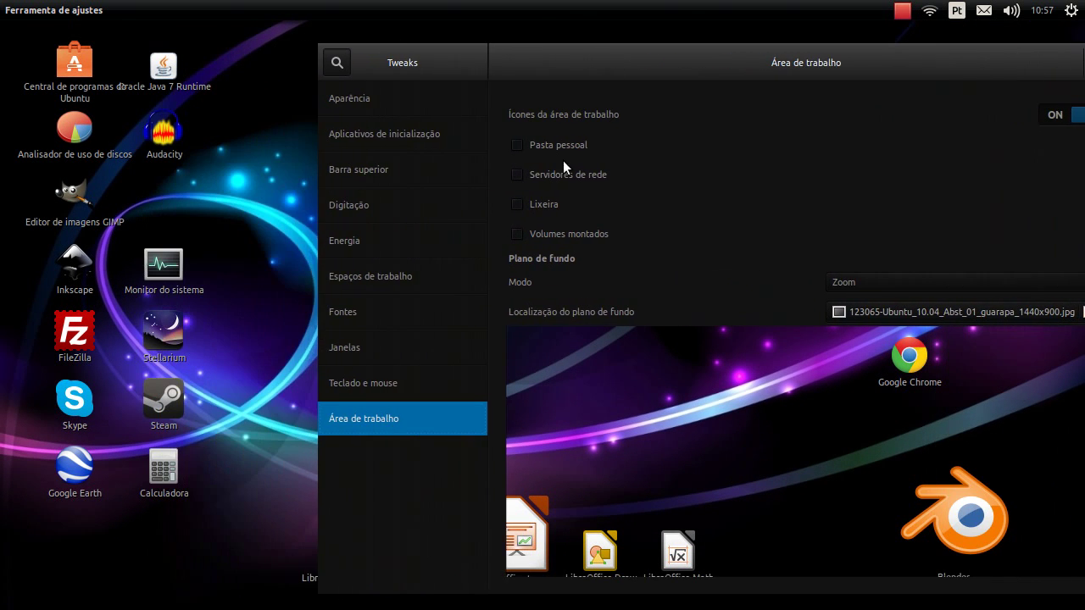
left_click(518, 205)
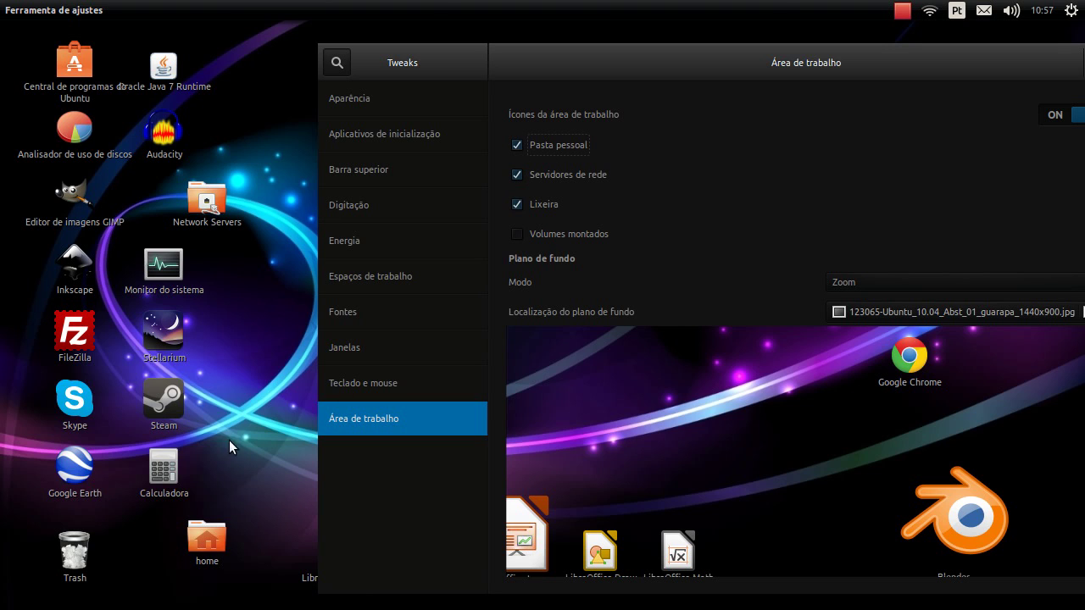
left_click_drag(600, 57, 528, 57)
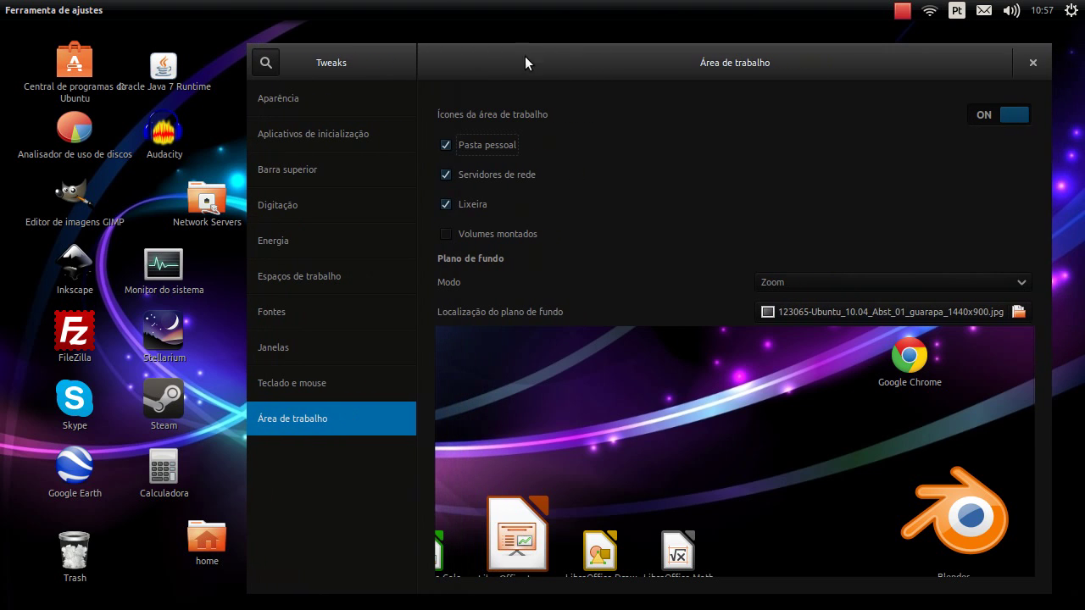
Switch the Lixeira, Servidores de rede and Pasta pessoal desktop icons off and on again.
left_click(463, 203)
left_click(464, 176)
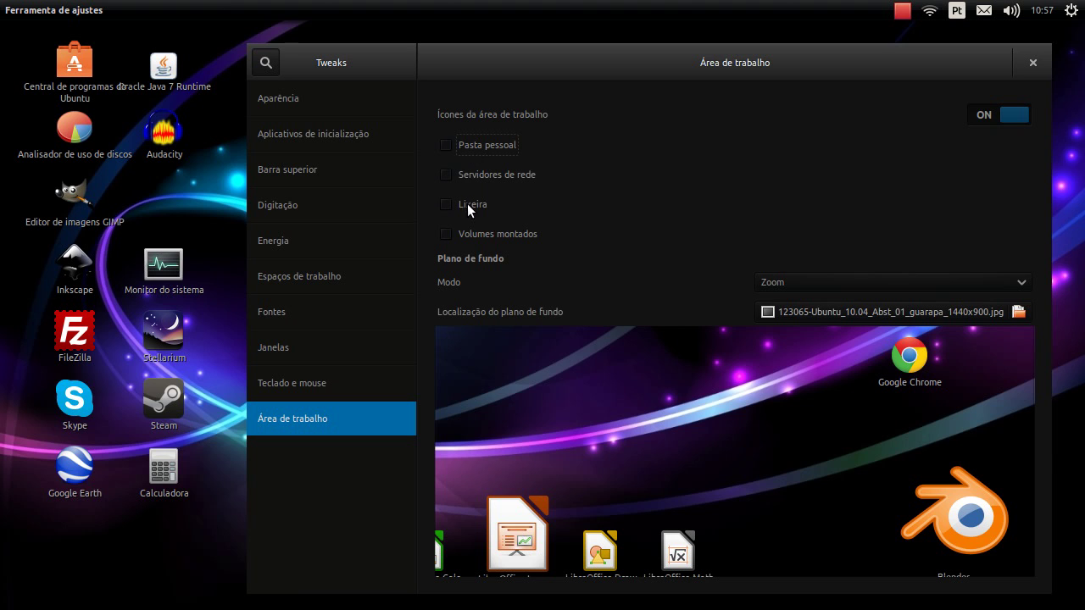
left_click(467, 204)
left_click(471, 176)
left_click(473, 146)
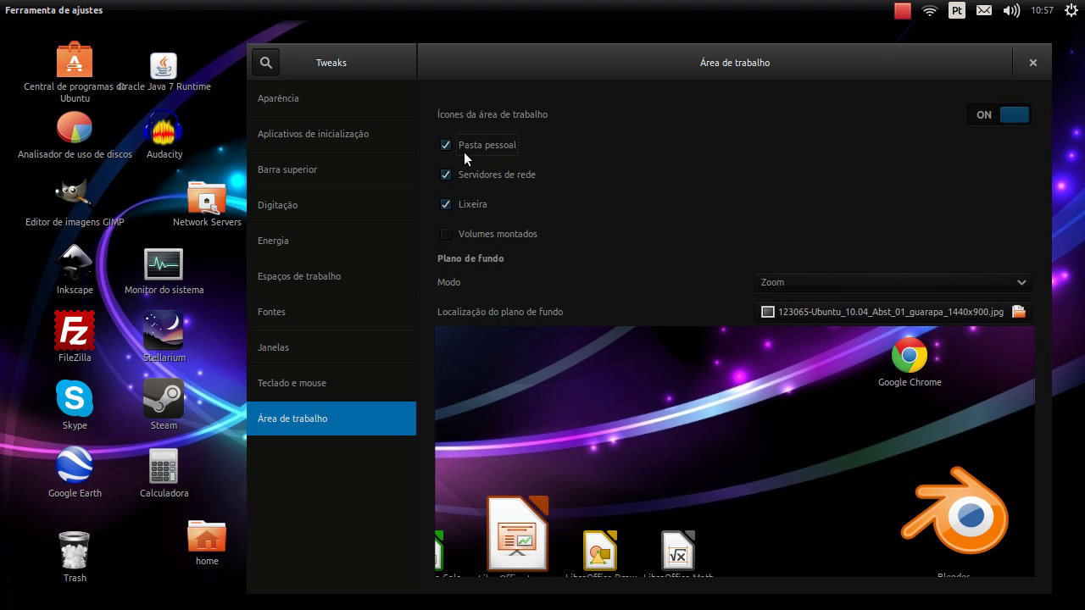
Close the Tweaks window, view the Pasta pessoal folder in the file manager and minimize it.
left_click(1033, 62)
mouse_move(8, 573)
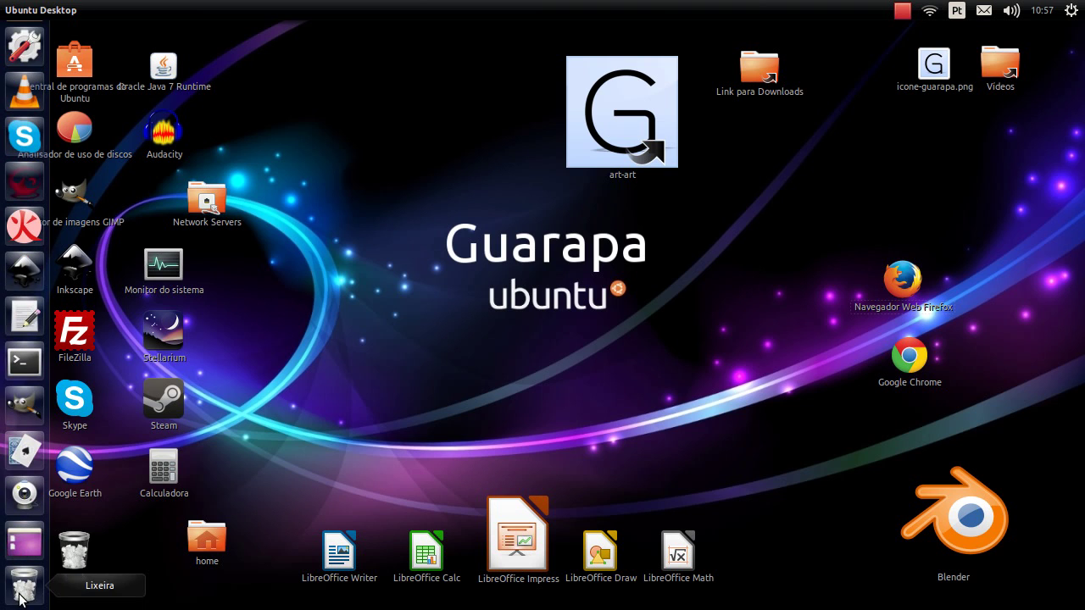
mouse_move(1, 58)
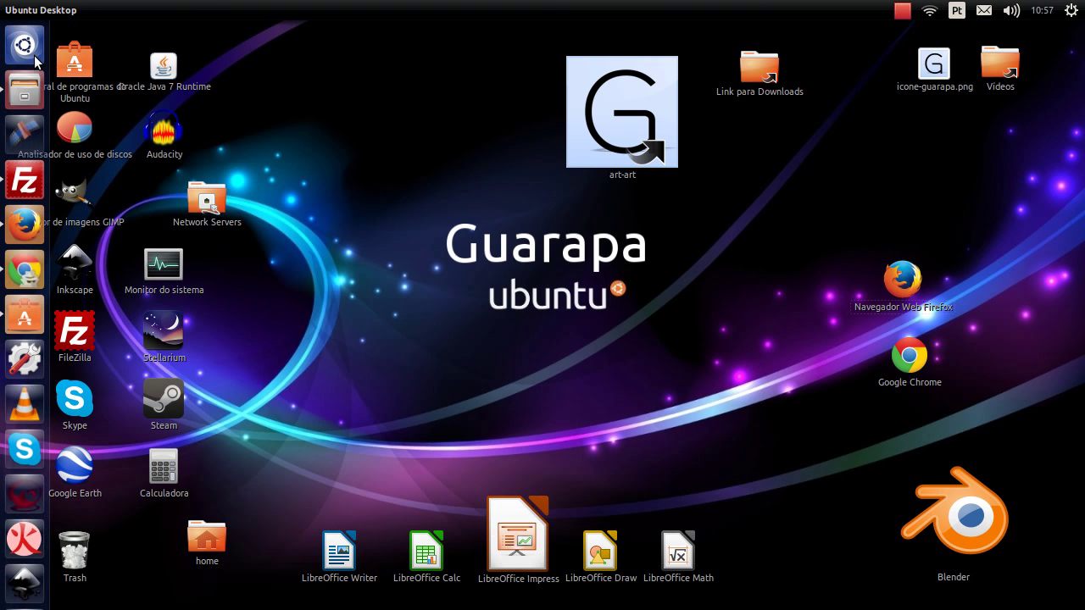
left_click(26, 90)
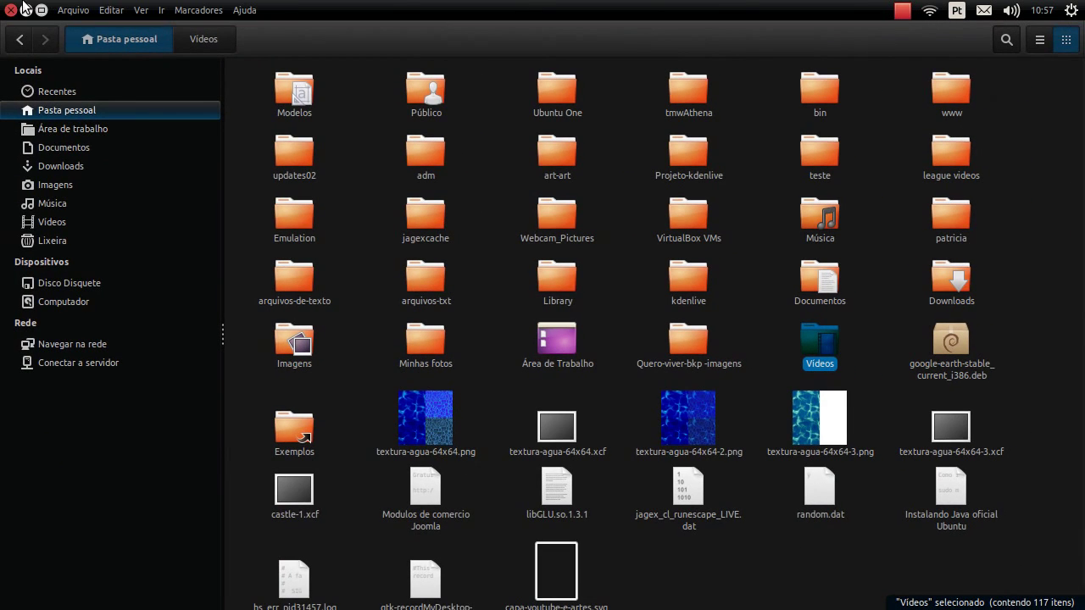
left_click(27, 9)
Align the Network Servers icon between Audacity and Monitor do sistema, and place the home and Trash icons side by side near Blender.
left_click_drag(75, 549, 351, 307)
left_click_drag(217, 203, 178, 203)
left_click(286, 236)
left_click_drag(358, 322, 828, 480)
left_click_drag(212, 556, 763, 475)
left_click(813, 468)
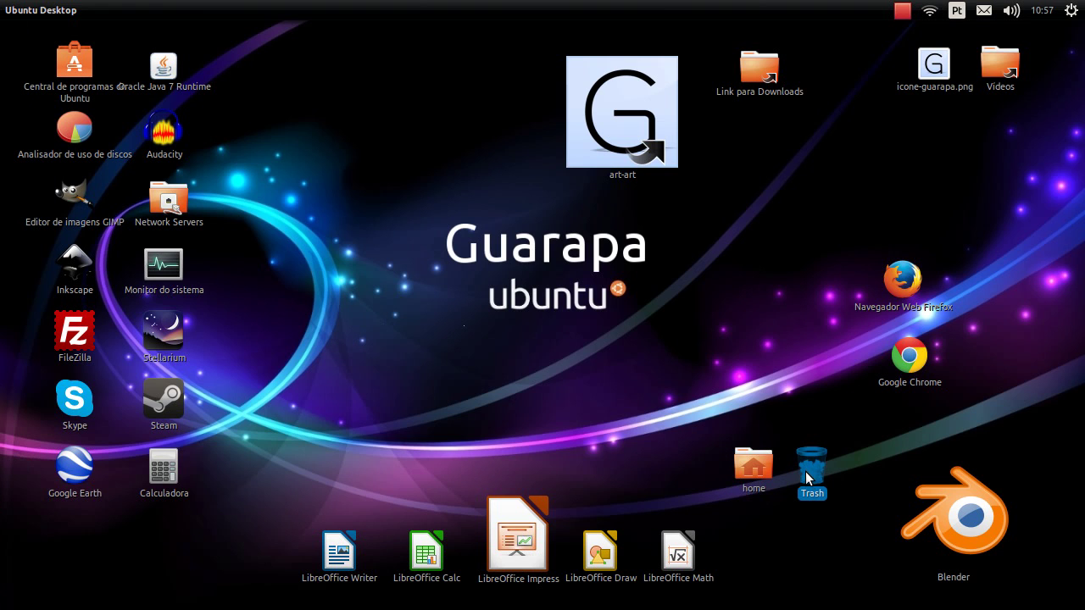
Enlarge the Trash desktop icon and move it below the Google Earth and Calculadora icons.
right_click(805, 472)
left_click(867, 373)
left_click_drag(831, 451, 880, 419)
left_click(899, 452)
left_click_drag(859, 479, 129, 556)
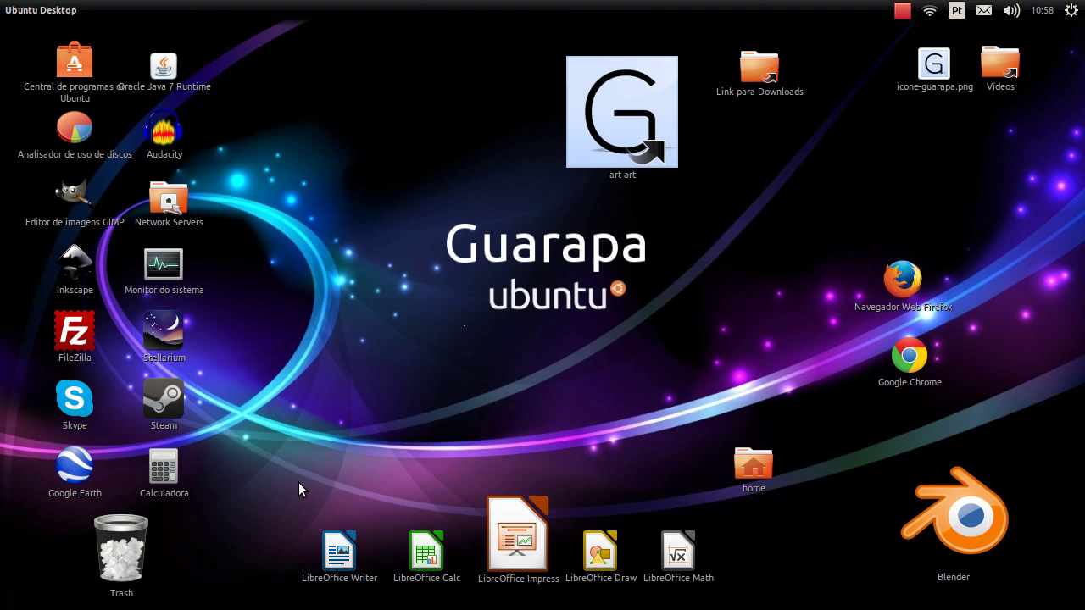